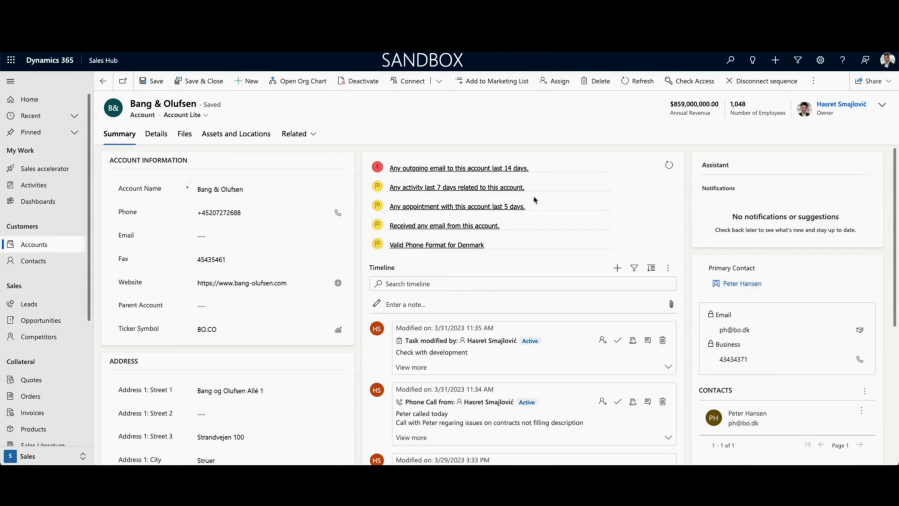
Examine the validation rules and their status icons on the Bang & Olufsen account summary.
{"action": "scroll", "coordinate": [534, 199], "scroll_direction": "down", "scroll_amount": 1}
{"action": "scroll", "coordinate": [534, 200], "scroll_direction": "up", "scroll_amount": 1}
{"action": "scroll", "coordinate": [534, 197], "scroll_direction": "down", "scroll_amount": 1}
{"action": "scroll", "coordinate": [534, 199], "scroll_direction": "down", "scroll_amount": 4}
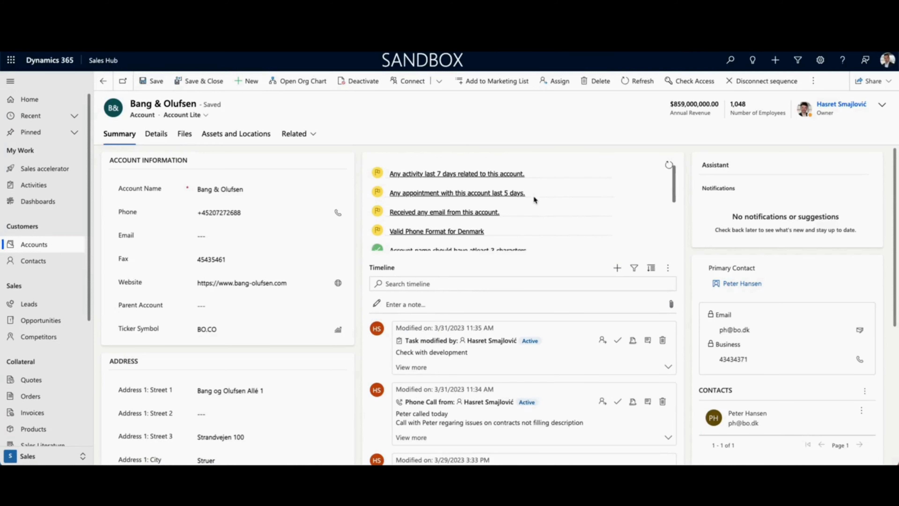
{"action": "scroll", "coordinate": [534, 199], "scroll_direction": "down", "scroll_amount": 3}
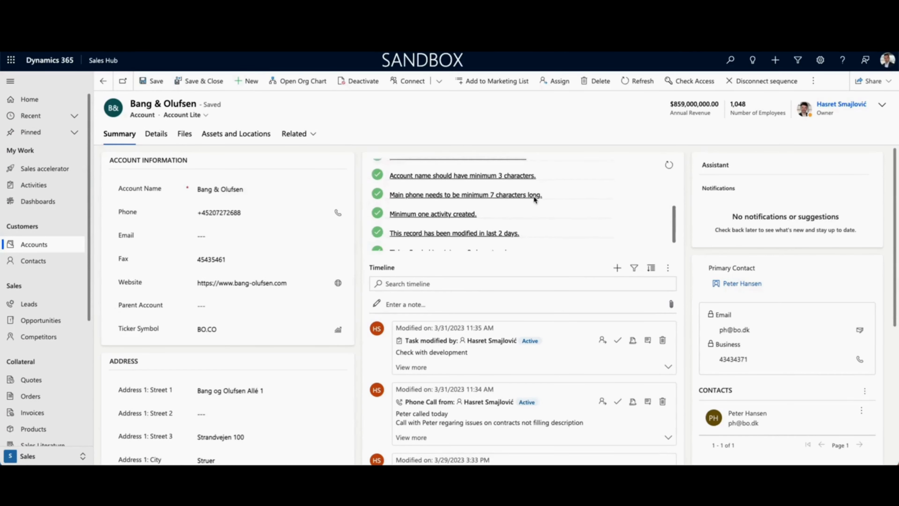
{"action": "scroll", "coordinate": [534, 200], "scroll_direction": "up", "scroll_amount": 3}
{"action": "scroll", "coordinate": [534, 199], "scroll_direction": "up", "scroll_amount": 4}
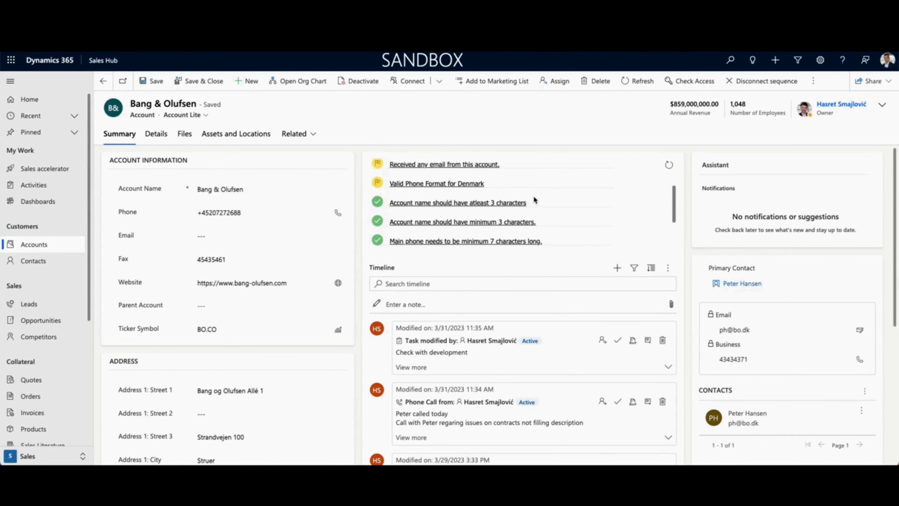
{"action": "scroll", "coordinate": [534, 198], "scroll_direction": "up", "scroll_amount": 2}
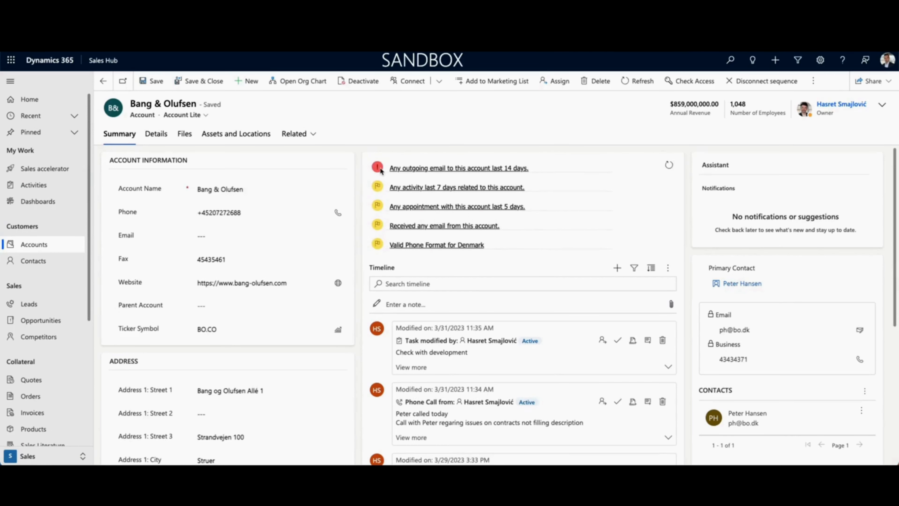
{"action": "scroll", "coordinate": [380, 197], "scroll_direction": "down", "scroll_amount": 4}
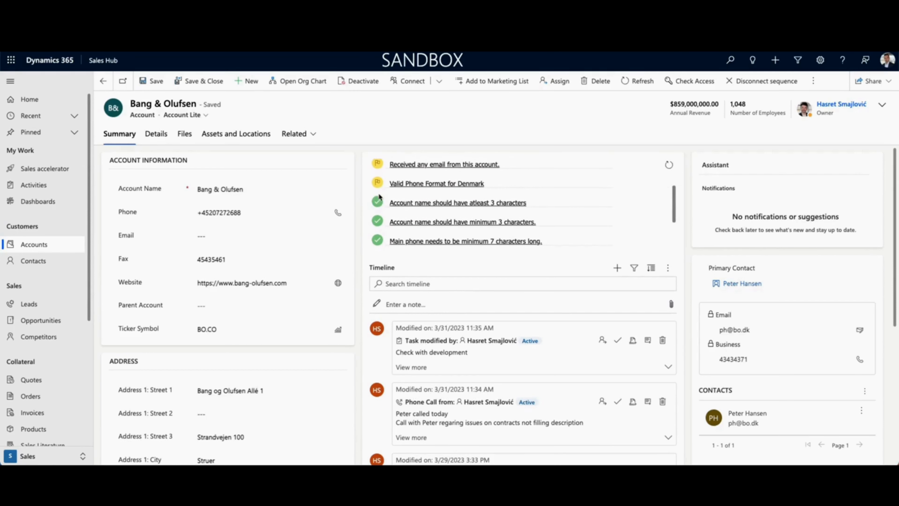
{"action": "scroll", "coordinate": [379, 207], "scroll_direction": "down", "scroll_amount": 3}
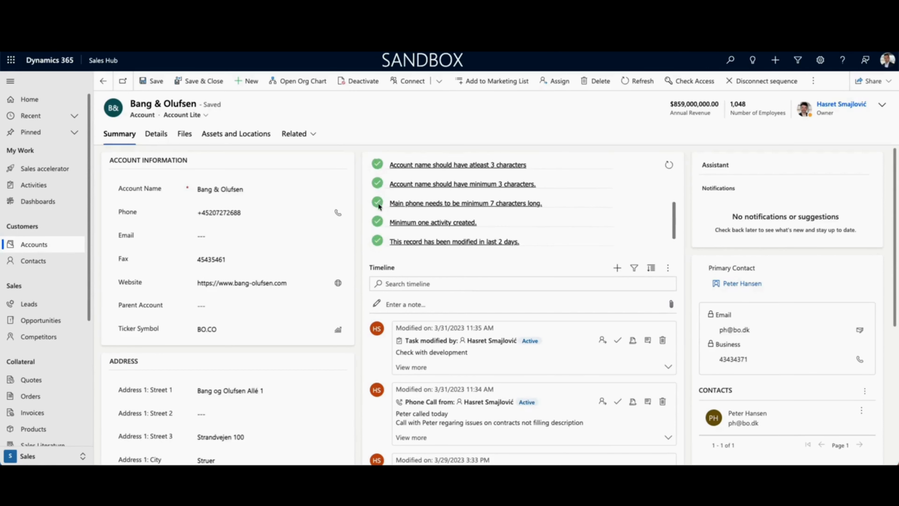
{"action": "scroll", "coordinate": [378, 206], "scroll_direction": "up", "scroll_amount": 1}
{"action": "scroll", "coordinate": [378, 207], "scroll_direction": "up", "scroll_amount": 5}
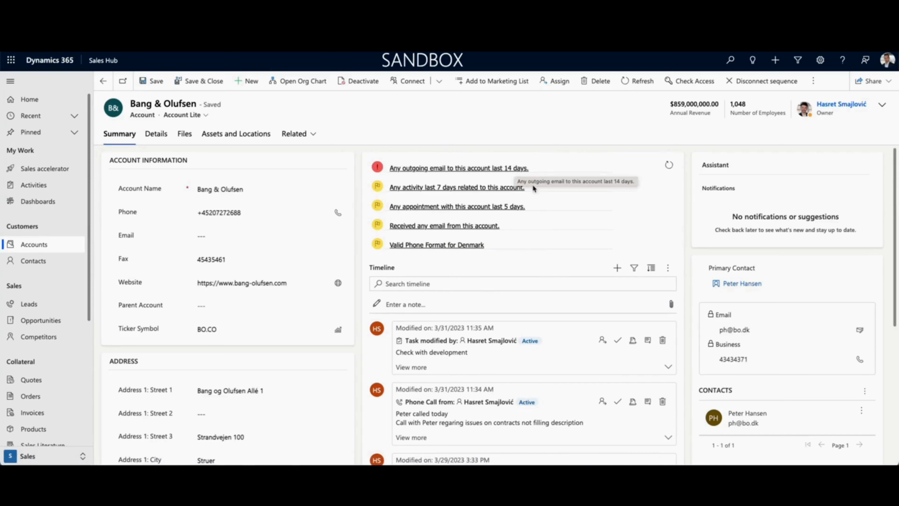
{"action": "scroll", "coordinate": [536, 209], "scroll_direction": "down", "scroll_amount": 1}
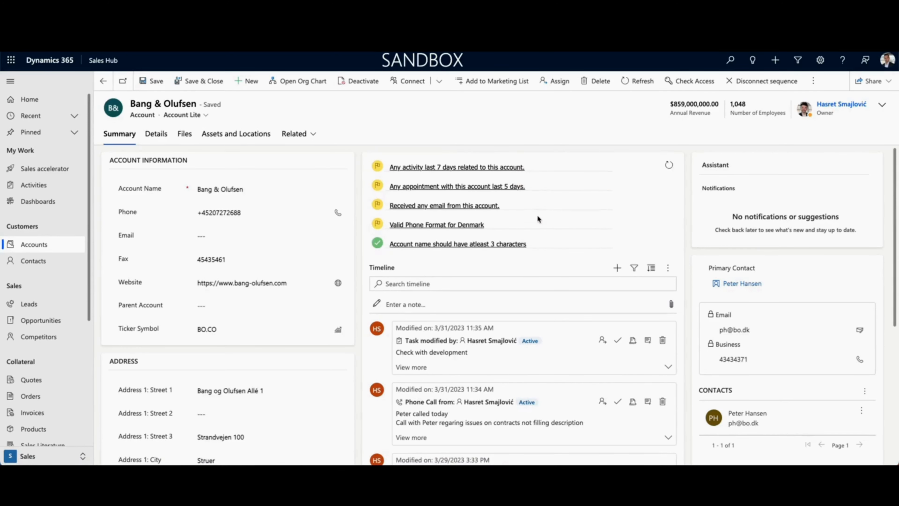
{"action": "scroll", "coordinate": [537, 219], "scroll_direction": "up", "scroll_amount": 1}
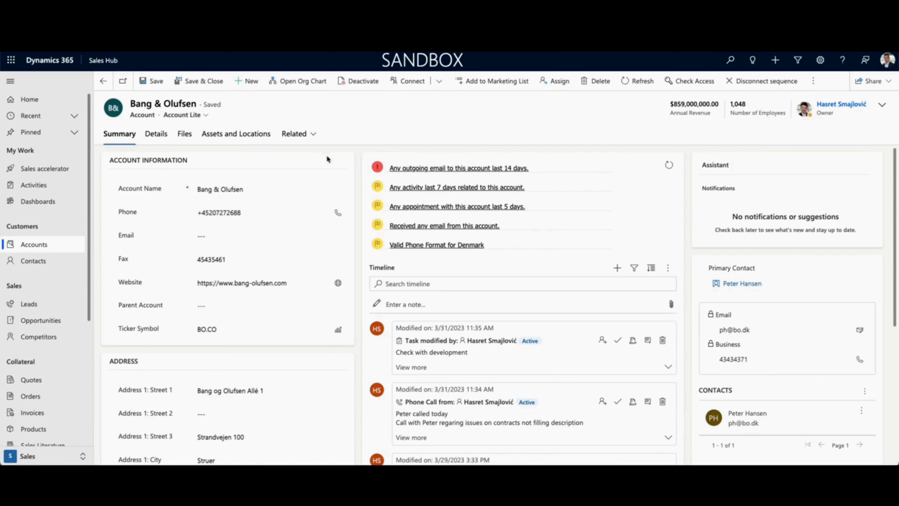
View the validation rules and overall status in the Account form, and return to the Account Lite form.
{"action": "left_click", "coordinate": [205, 115]}
{"action": "left_click", "coordinate": [190, 127]}
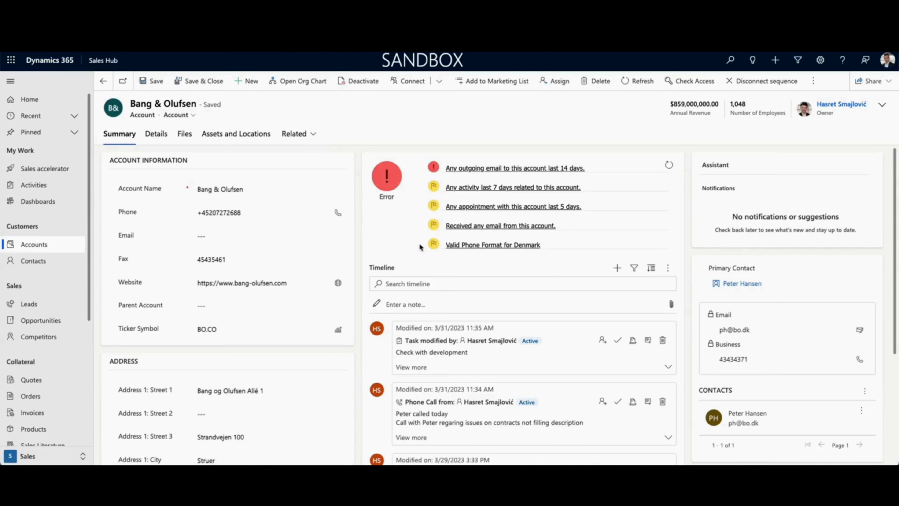
{"action": "scroll", "coordinate": [419, 247], "scroll_direction": "down", "scroll_amount": 3}
{"action": "scroll", "coordinate": [419, 247], "scroll_direction": "up", "scroll_amount": 3}
{"action": "scroll", "coordinate": [416, 204], "scroll_direction": "down", "scroll_amount": 2}
{"action": "scroll", "coordinate": [416, 204], "scroll_direction": "up", "scroll_amount": 2}
{"action": "left_click", "coordinate": [182, 117]}
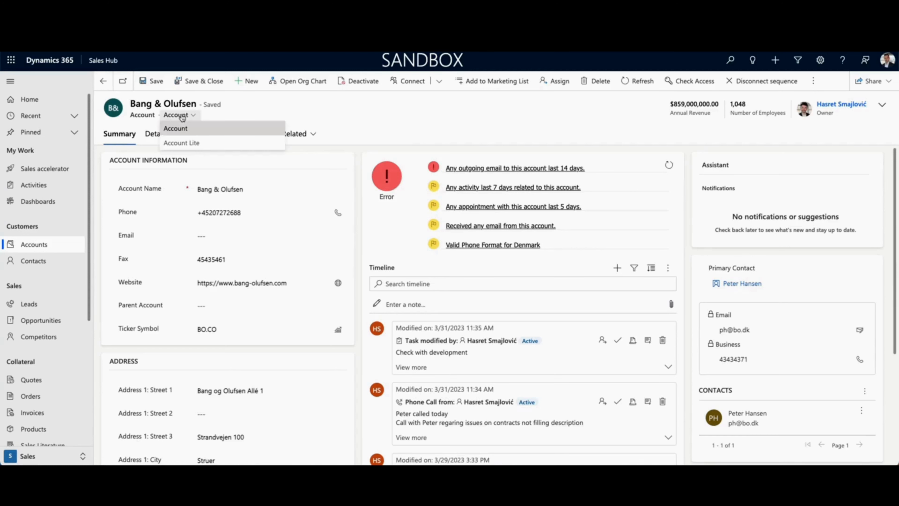
{"action": "left_click", "coordinate": [187, 144]}
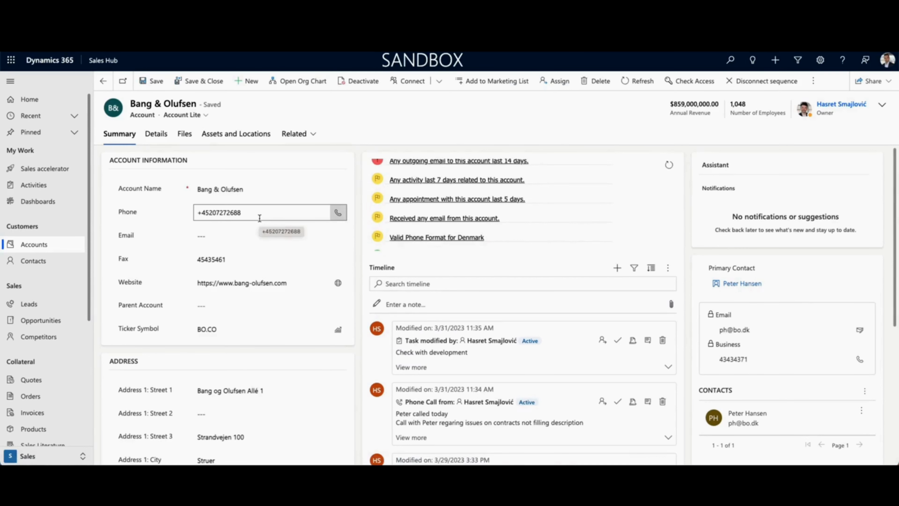
Set the account's Address 1 country/region to Sweden, save the record and check the phone format rule.
{"action": "scroll", "coordinate": [259, 241], "scroll_direction": "down", "scroll_amount": 5}
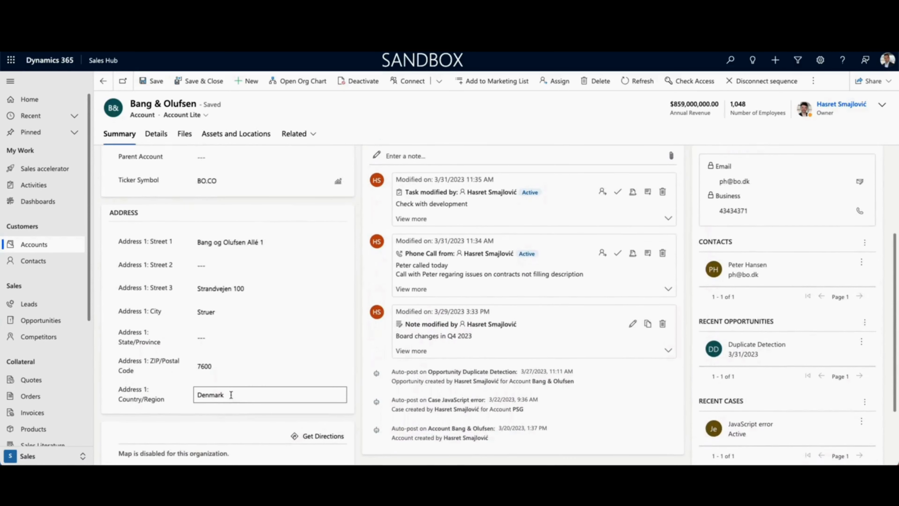
{"action": "left_click", "coordinate": [230, 394]}
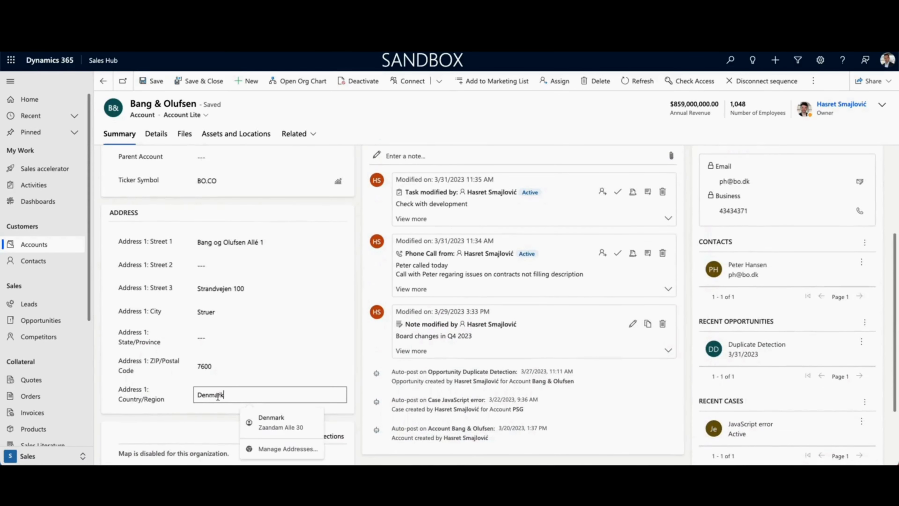
{"action": "left_click", "coordinate": [210, 410]}
{"action": "left_click", "coordinate": [212, 396]}
{"action": "double_click", "coordinate": [212, 396]}
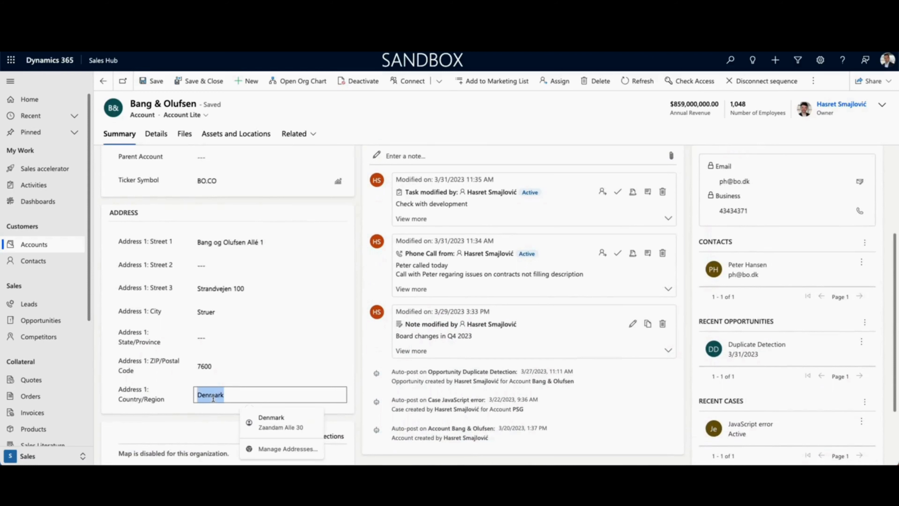
{"action": "type", "text": "Sw"}
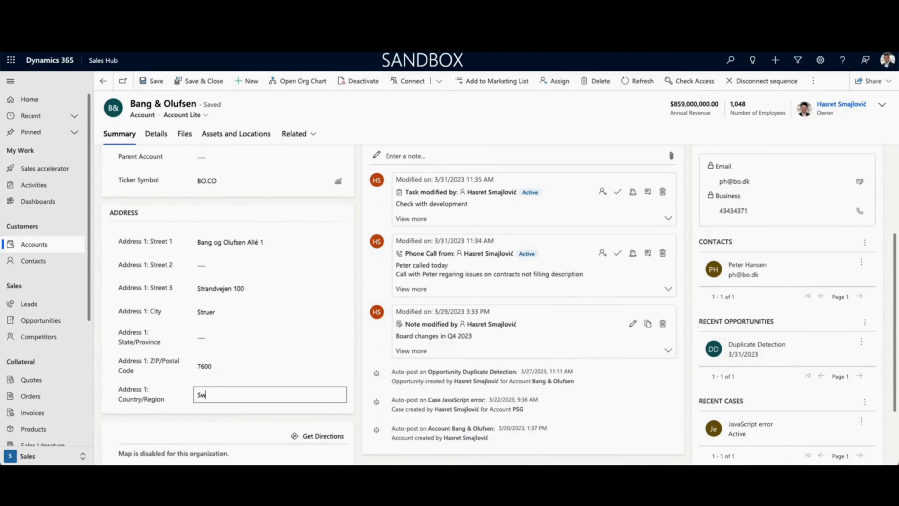
{"action": "type", "text": "eden"}
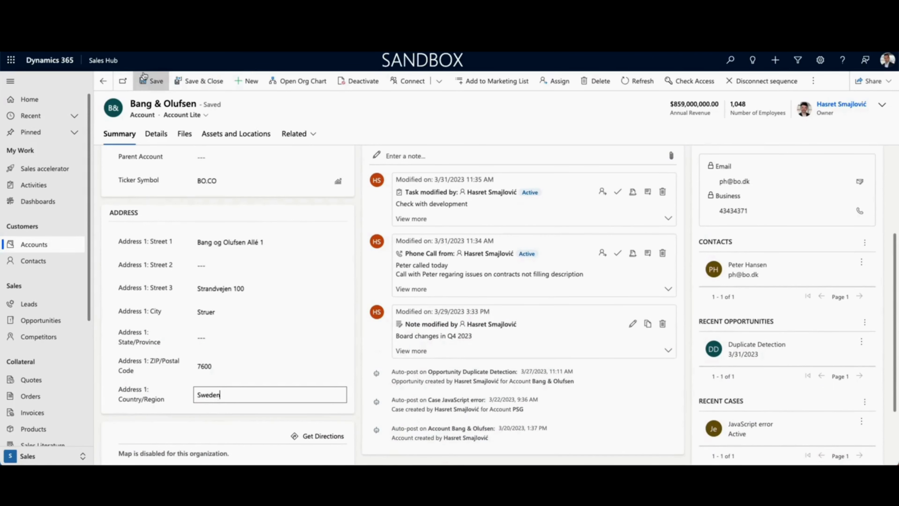
{"action": "left_click", "coordinate": [149, 81]}
{"action": "scroll", "coordinate": [400, 261], "scroll_direction": "up", "scroll_amount": 5}
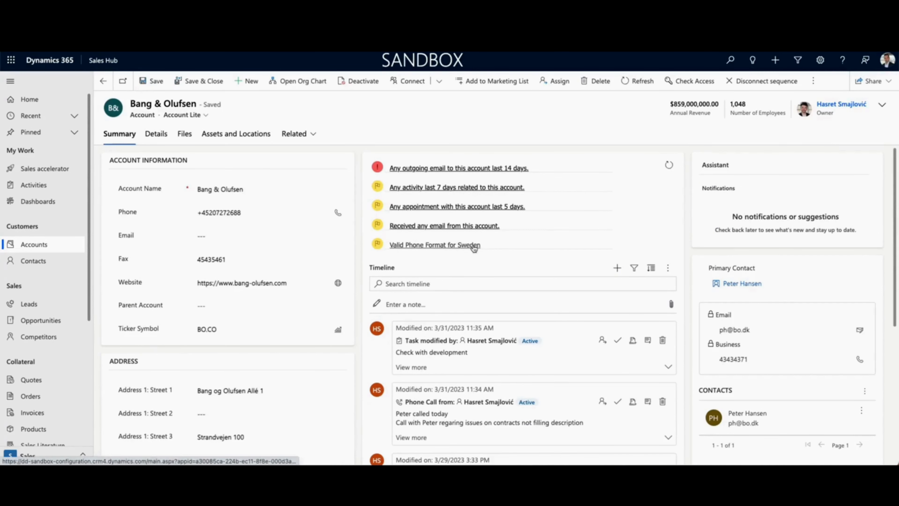
Set the account's Address 1 country/region to Norway and save the record.
{"action": "scroll", "coordinate": [363, 321], "scroll_direction": "down", "scroll_amount": 4}
{"action": "left_click", "coordinate": [241, 379]}
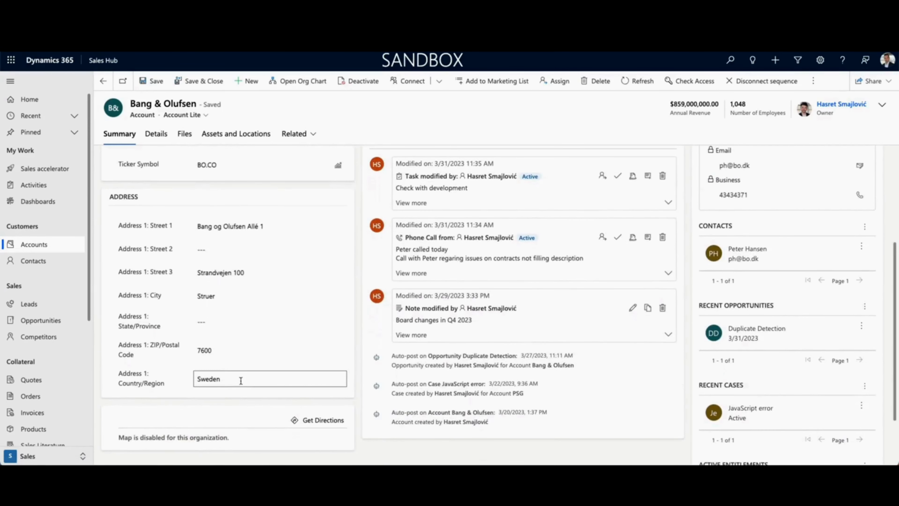
{"action": "double_click", "coordinate": [241, 379]}
{"action": "type", "text": "Norway"}
{"action": "left_click", "coordinate": [148, 85]}
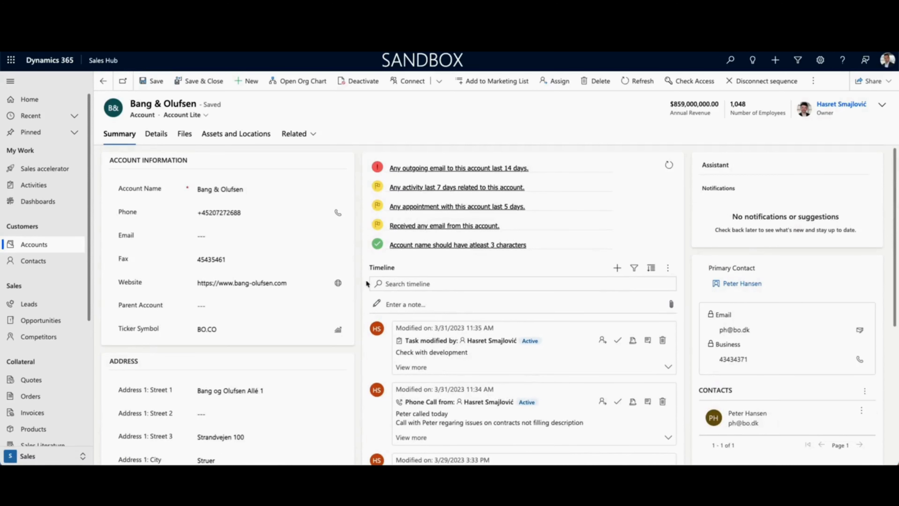
Set the account's Address 1 country/region to Denmark and save the record.
{"action": "scroll", "coordinate": [362, 296], "scroll_direction": "down", "scroll_amount": 3}
{"action": "scroll", "coordinate": [360, 296], "scroll_direction": "down", "scroll_amount": 2}
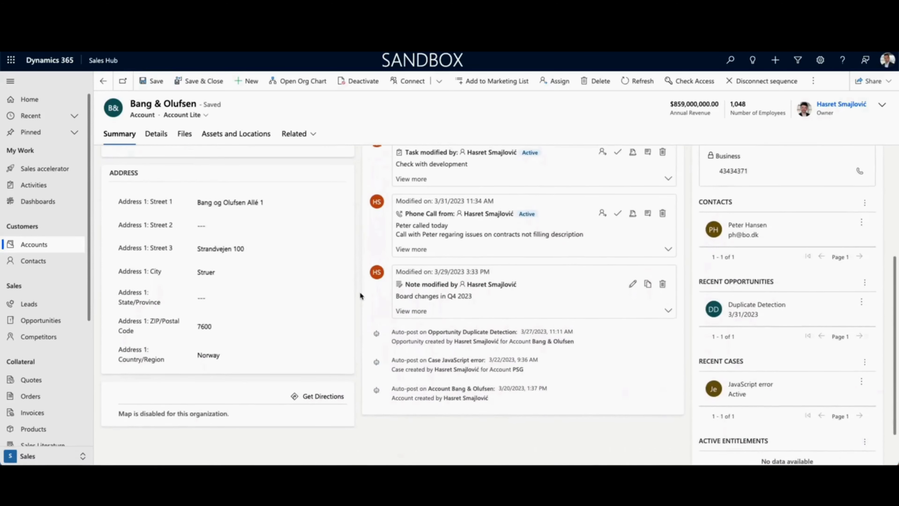
{"action": "left_click", "coordinate": [249, 352]}
{"action": "key", "text": "ctrl+a"}
{"action": "type", "text": "Denmark"}
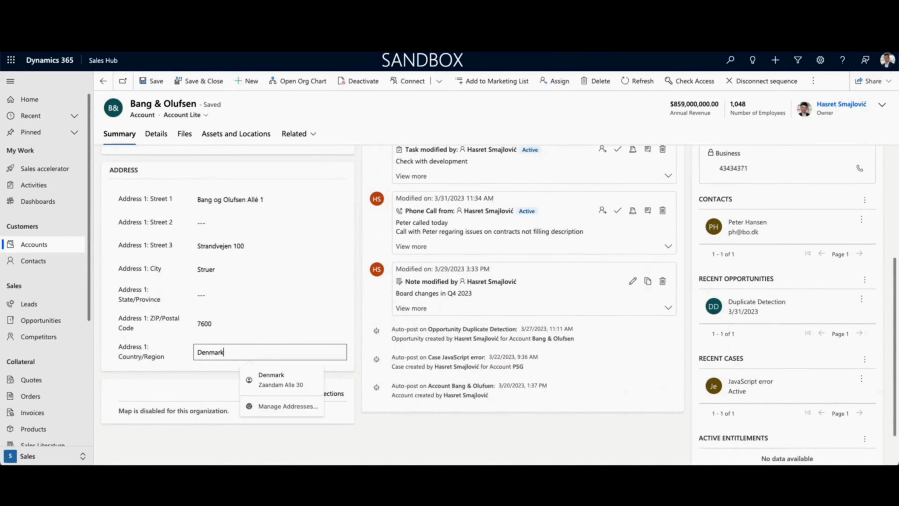
{"action": "left_click", "coordinate": [350, 321]}
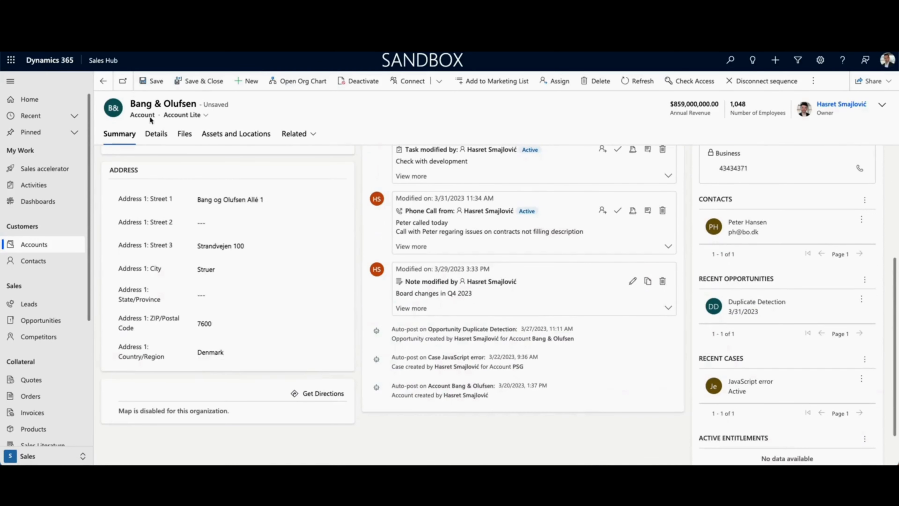
{"action": "left_click", "coordinate": [152, 81]}
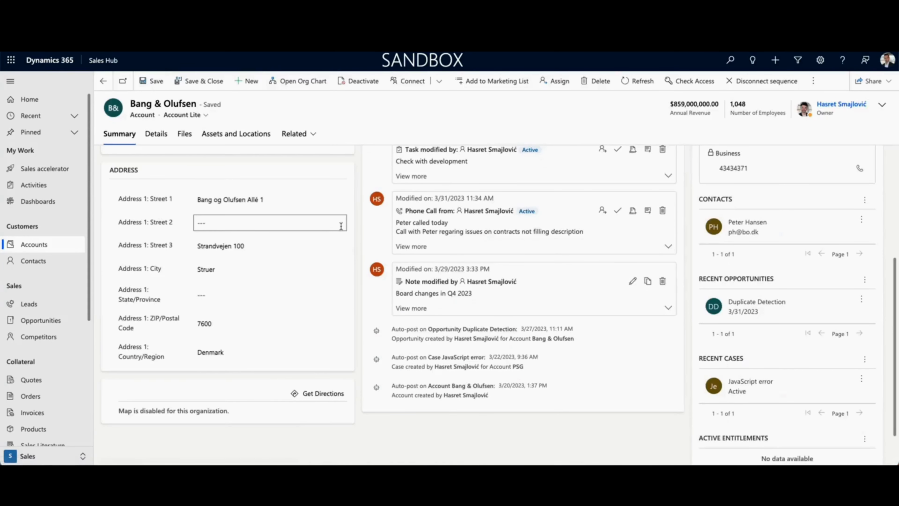
Remove the last digit of the account's main phone number and save the record.
{"action": "scroll", "coordinate": [359, 236], "scroll_direction": "up", "scroll_amount": 5}
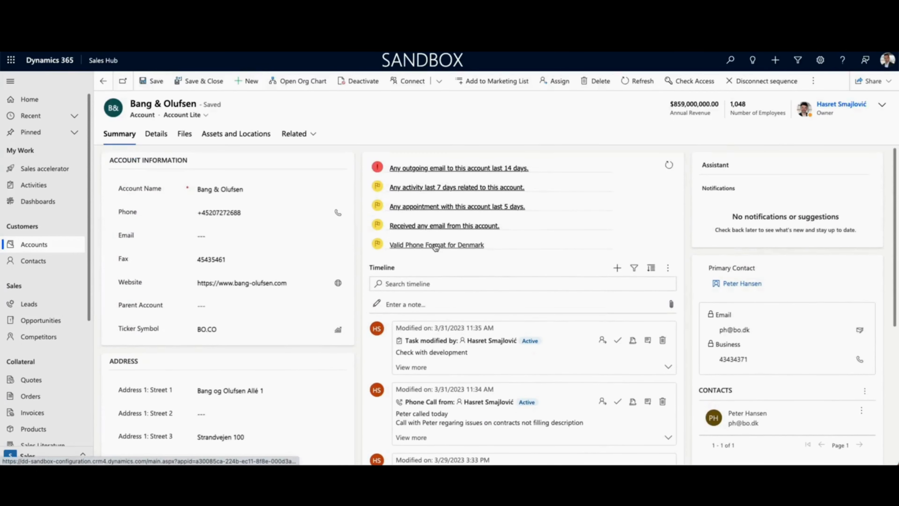
{"action": "left_click", "coordinate": [251, 212]}
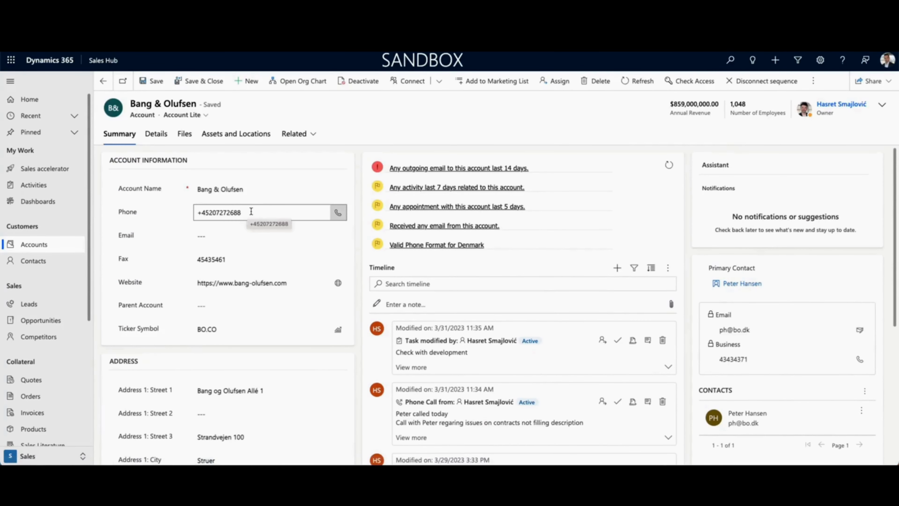
{"action": "key", "text": "BackSpace"}
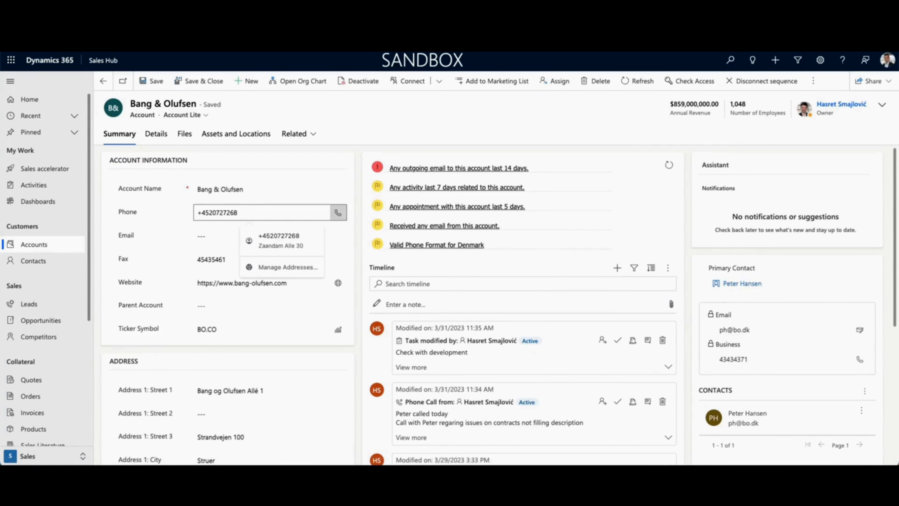
{"action": "left_click", "coordinate": [369, 146]}
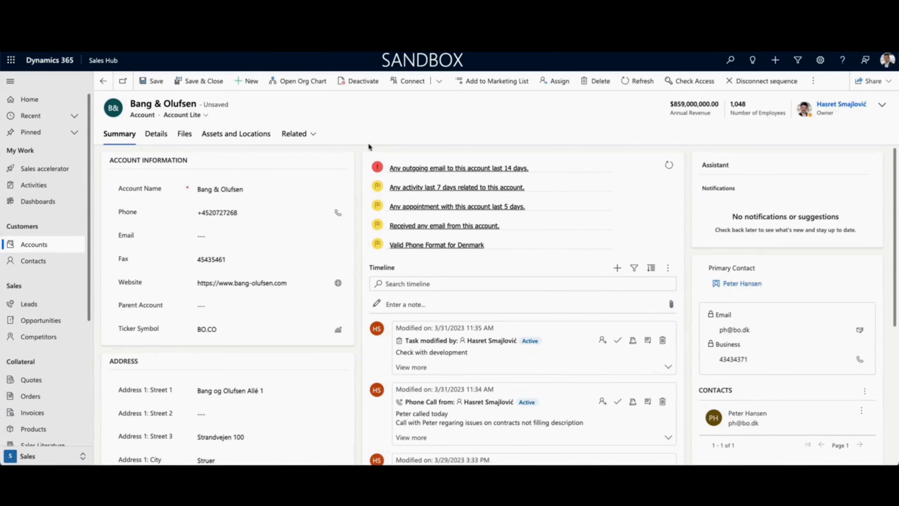
{"action": "left_click", "coordinate": [155, 82]}
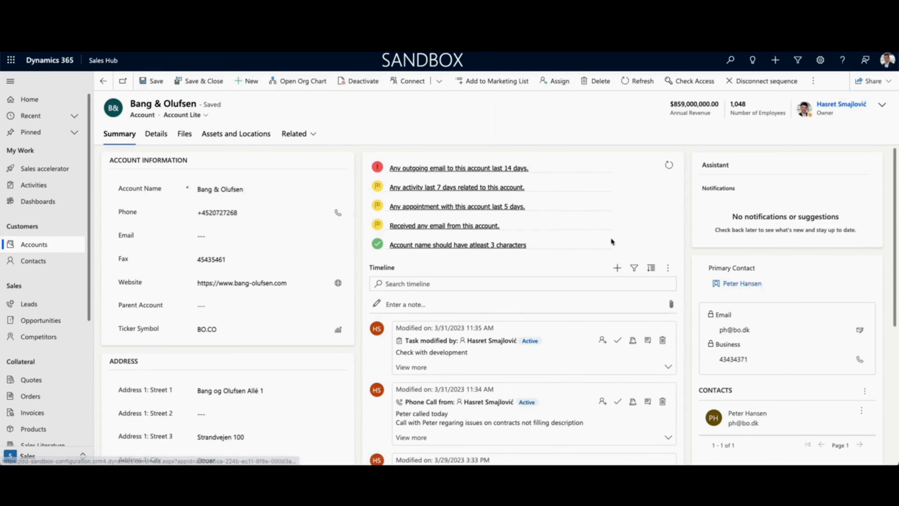
Start a new appointment from the account's timeline with the subject "Follow up".
{"action": "left_click", "coordinate": [617, 269]}
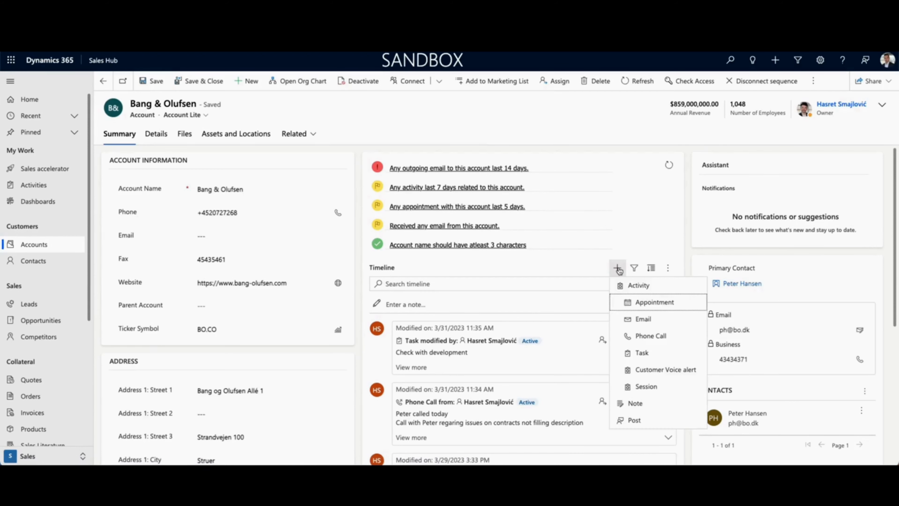
{"action": "left_click", "coordinate": [654, 305]}
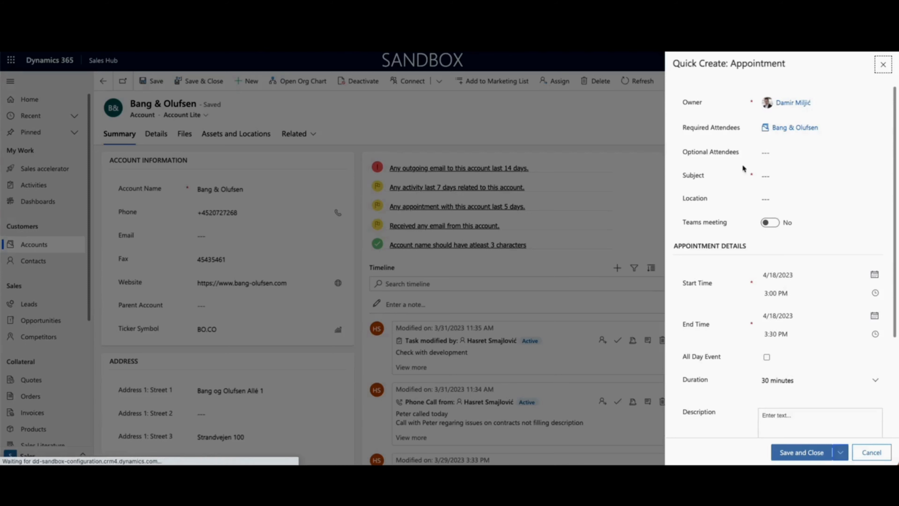
{"action": "left_click", "coordinate": [772, 176]}
{"action": "type", "text": "Foll"}
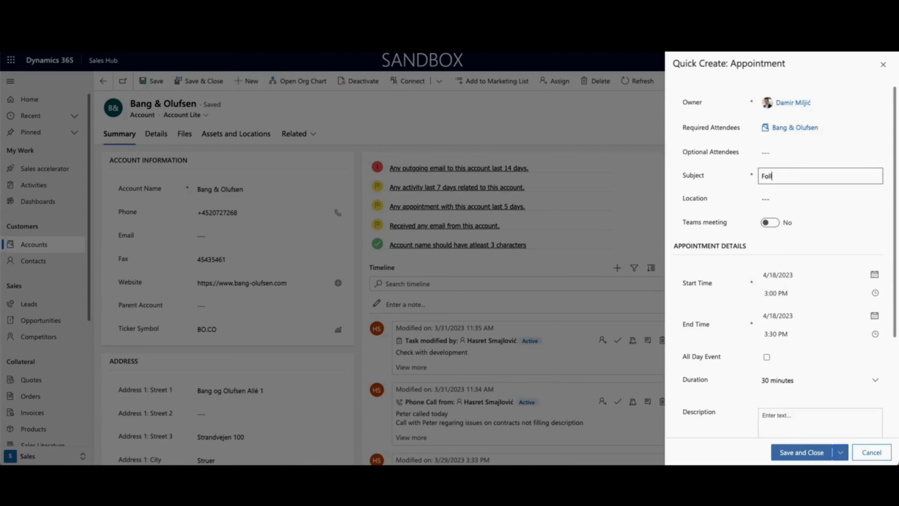
{"action": "type", "text": "ow up"}
{"action": "left_click", "coordinate": [762, 255]}
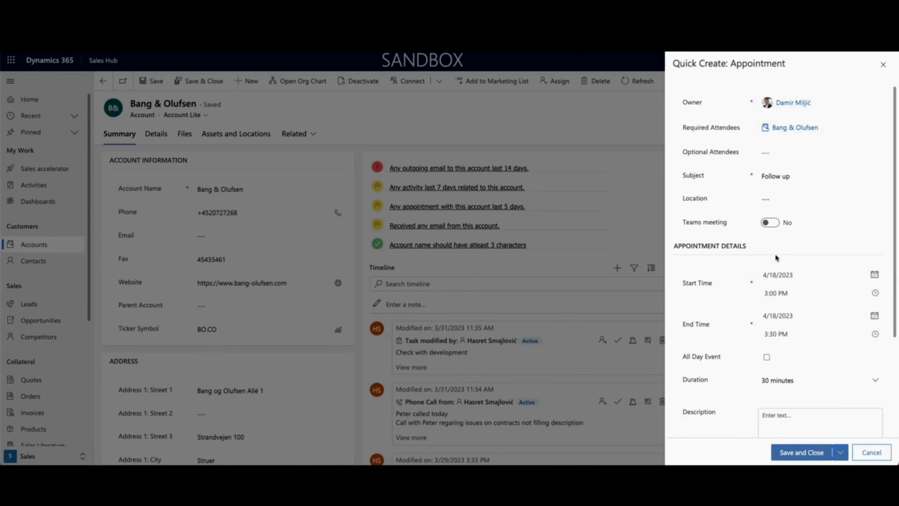
Set the follow-up appointment's start date to 4/19/2023, save and close it, and refresh the account's data quality rules.
{"action": "left_click", "coordinate": [775, 275]}
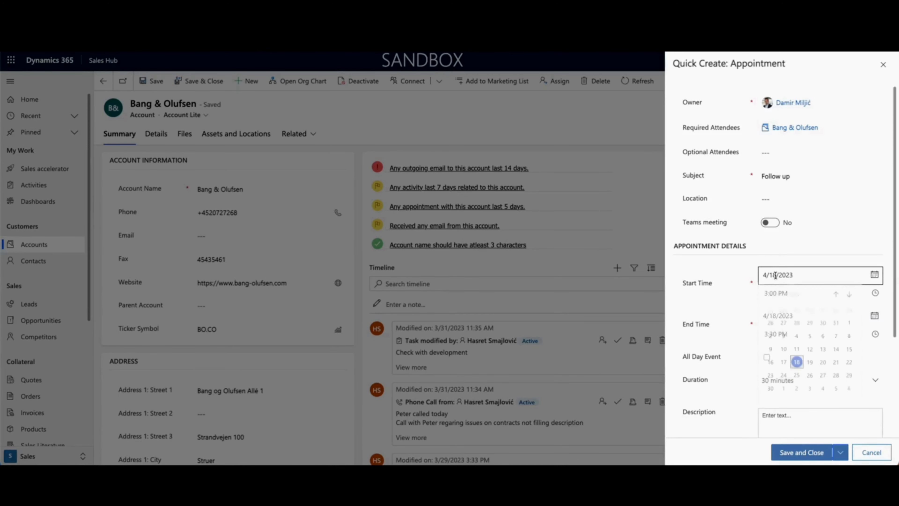
{"action": "left_click", "coordinate": [810, 366]}
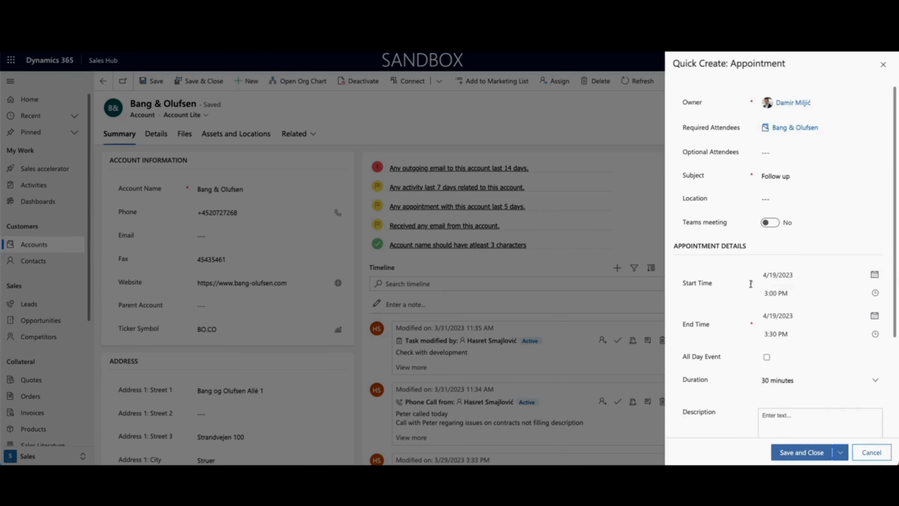
{"action": "left_click", "coordinate": [802, 453]}
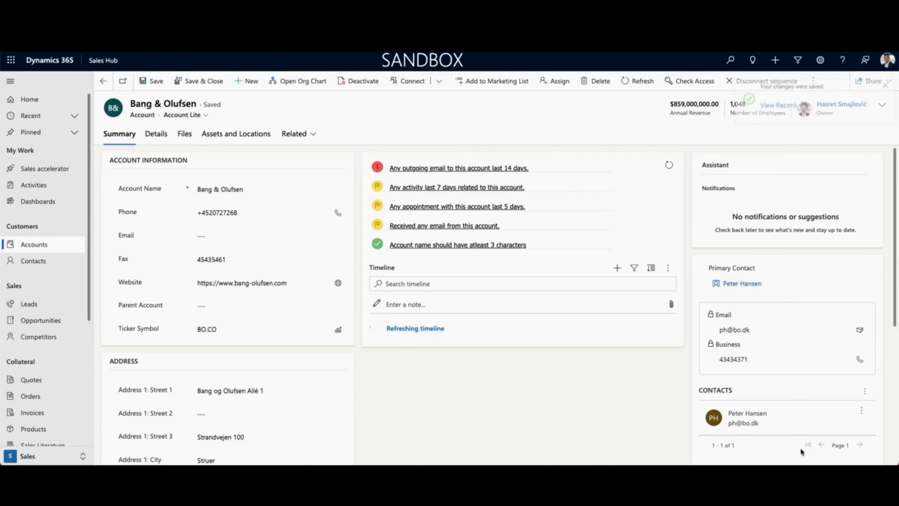
{"action": "left_click", "coordinate": [668, 166]}
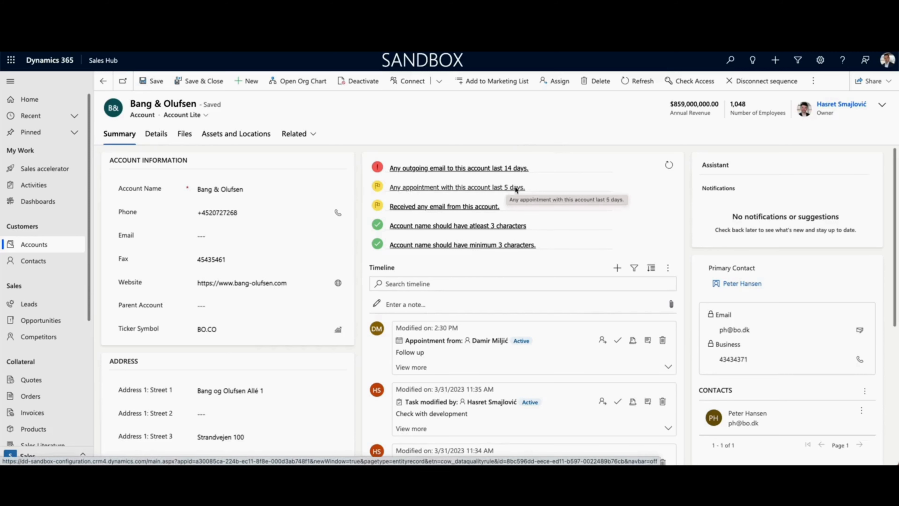
Add another appointment from the account's timeline with the subject "Demo" and save and close it.
{"action": "left_click", "coordinate": [618, 268]}
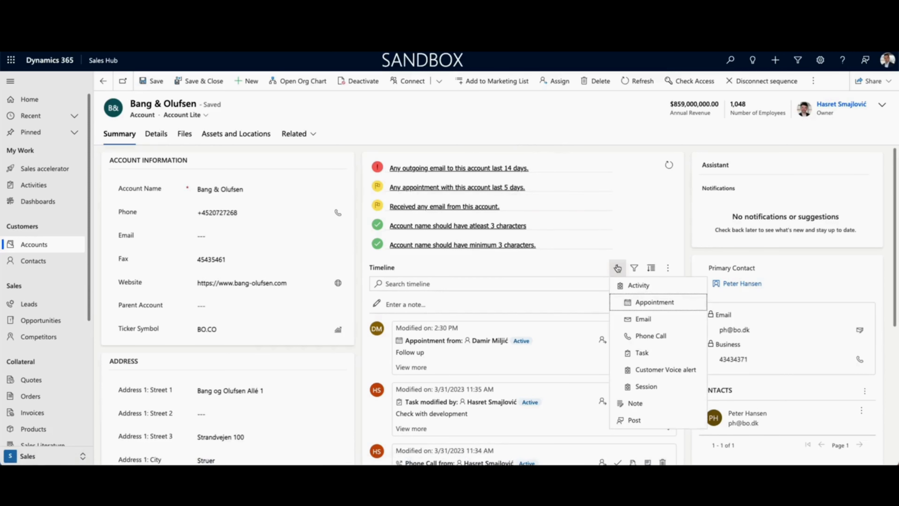
{"action": "left_click", "coordinate": [639, 301]}
{"action": "left_click", "coordinate": [783, 178]}
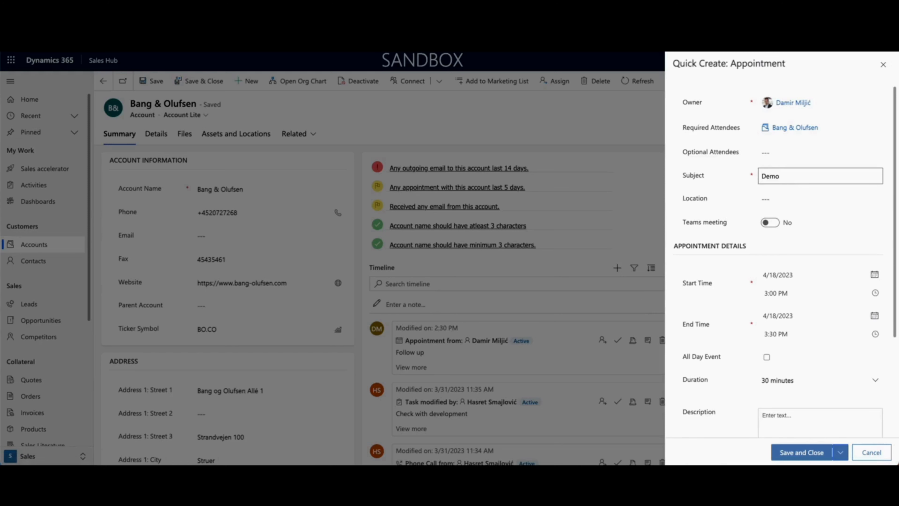
{"action": "left_click", "coordinate": [799, 457]}
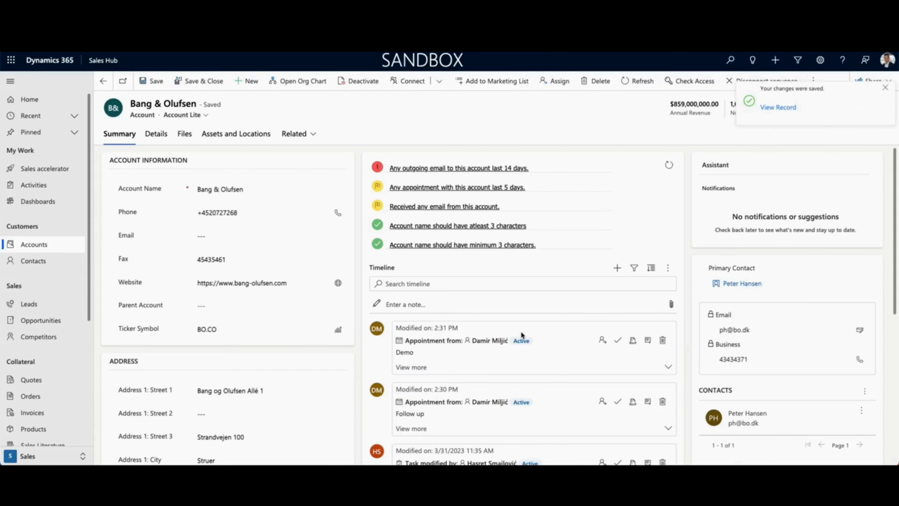
Close the Demo appointment as Completed and refresh the account's data quality rules.
{"action": "left_click", "coordinate": [616, 340]}
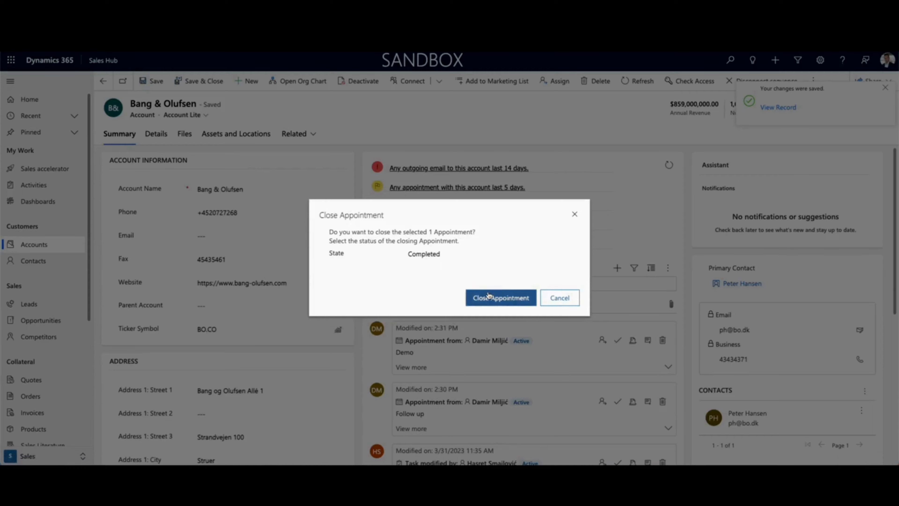
{"action": "left_click", "coordinate": [489, 297]}
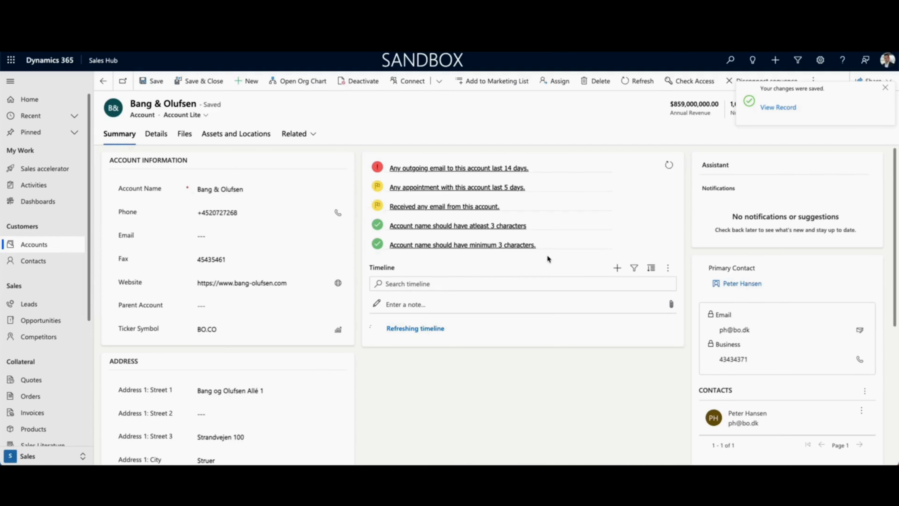
{"action": "left_click", "coordinate": [669, 165]}
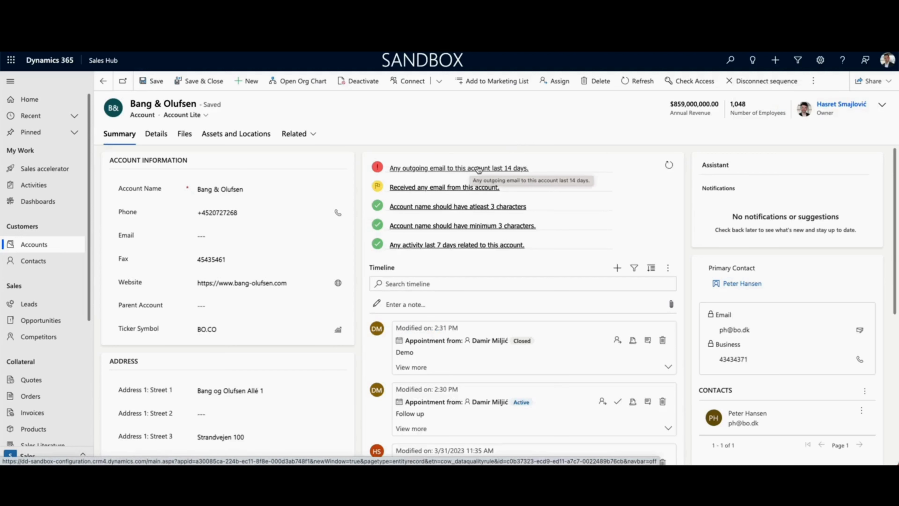
Create an email to the account from the timeline with the subject "Demo" and save and close it.
{"action": "left_click", "coordinate": [617, 268]}
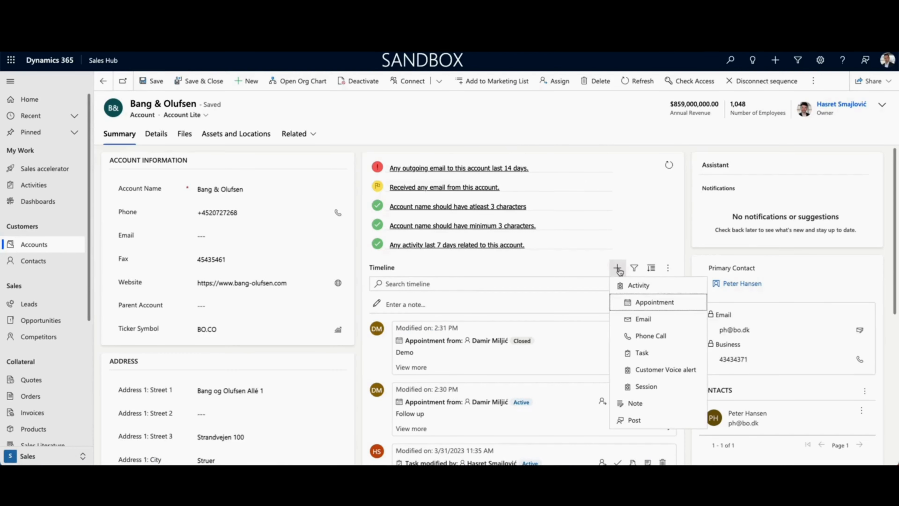
{"action": "left_click", "coordinate": [643, 318]}
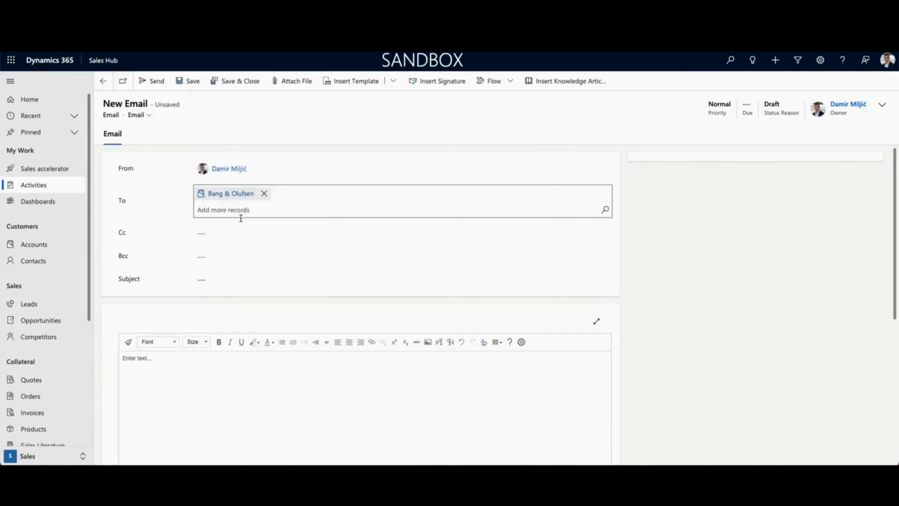
{"action": "left_click", "coordinate": [229, 265]}
{"action": "type", "text": "Demo"}
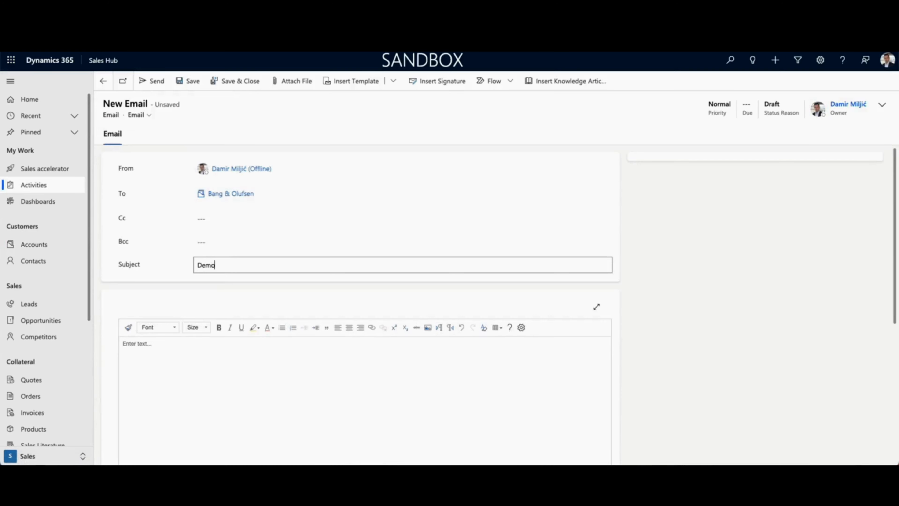
{"action": "left_click", "coordinate": [234, 81]}
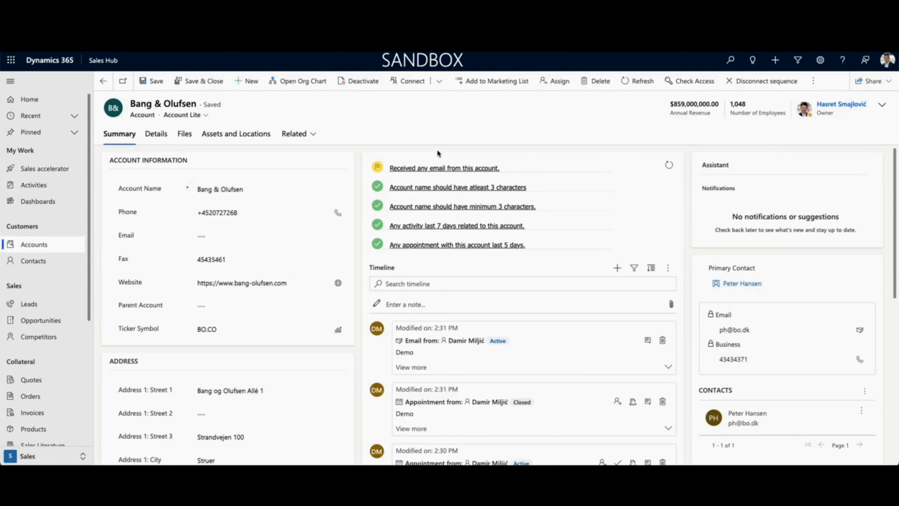
Review the account's rules and those of its Duplicate Detection opportunity, and save and close the opportunity to return to the account.
{"action": "scroll", "coordinate": [554, 200], "scroll_direction": "down", "scroll_amount": 5}
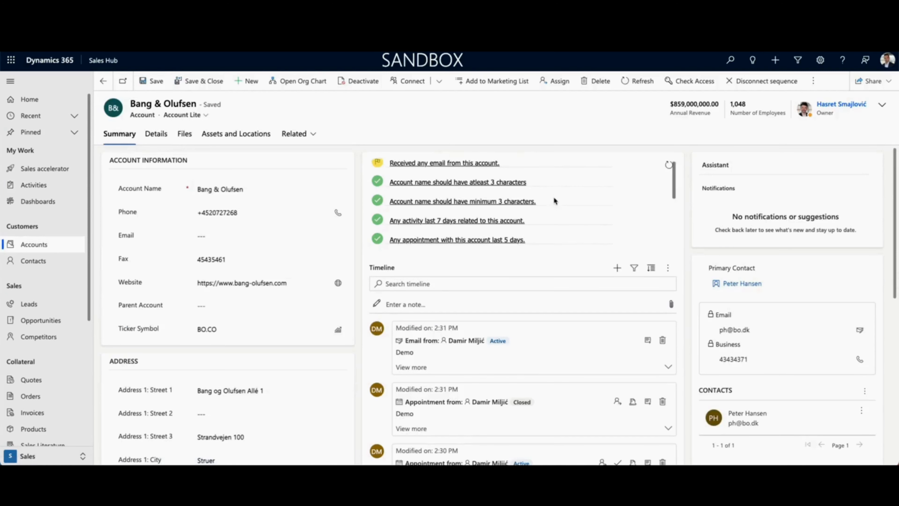
{"action": "scroll", "coordinate": [554, 200], "scroll_direction": "up", "scroll_amount": 5}
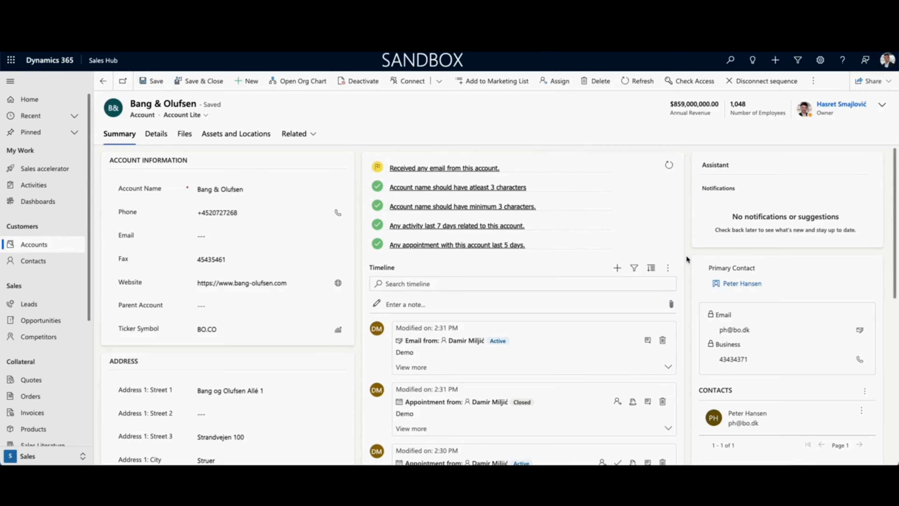
{"action": "scroll", "coordinate": [689, 265], "scroll_direction": "down", "scroll_amount": 5}
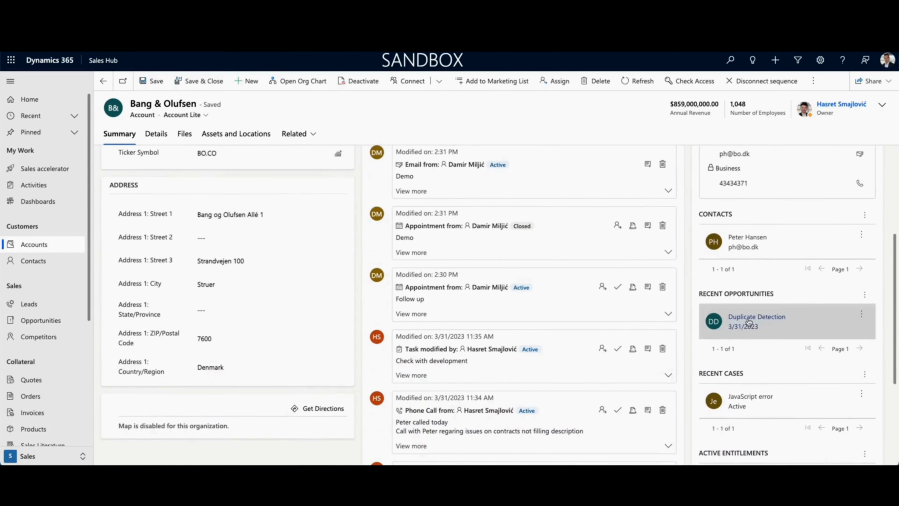
{"action": "left_click", "coordinate": [749, 321]}
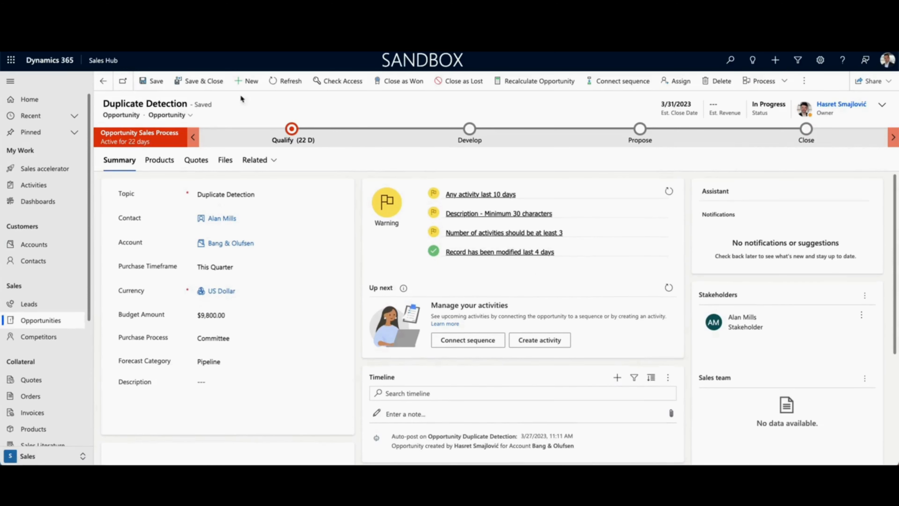
{"action": "left_click", "coordinate": [217, 88]}
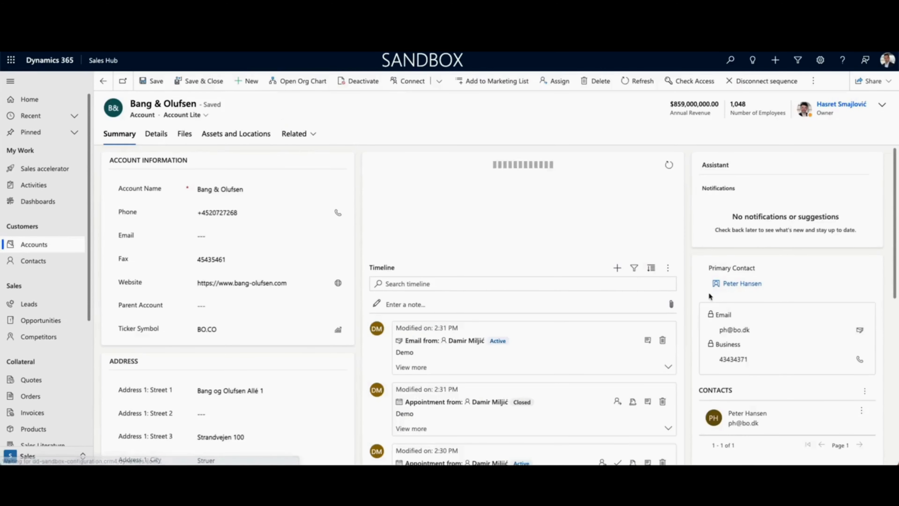
Open the account's JavaScript error case to review its data quality rules, and save and close it to return to the account.
{"action": "scroll", "coordinate": [689, 315], "scroll_direction": "down", "scroll_amount": 6}
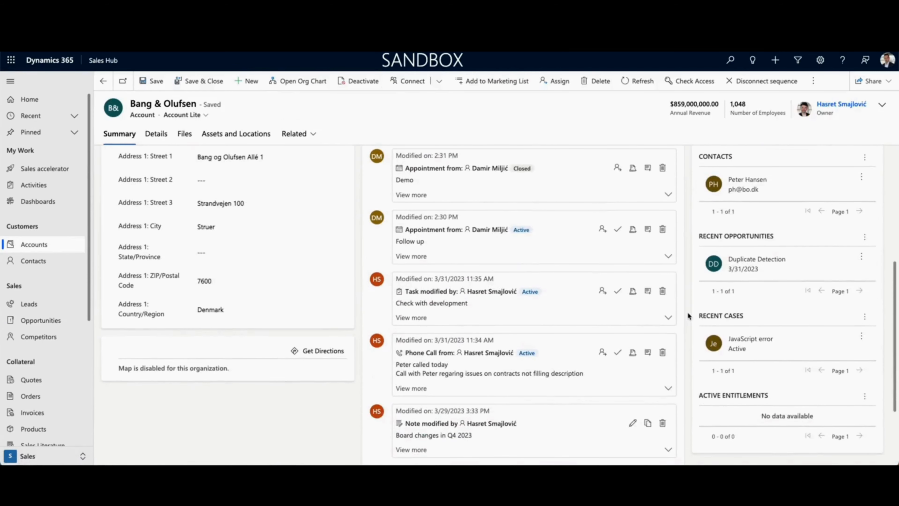
{"action": "left_click", "coordinate": [741, 338]}
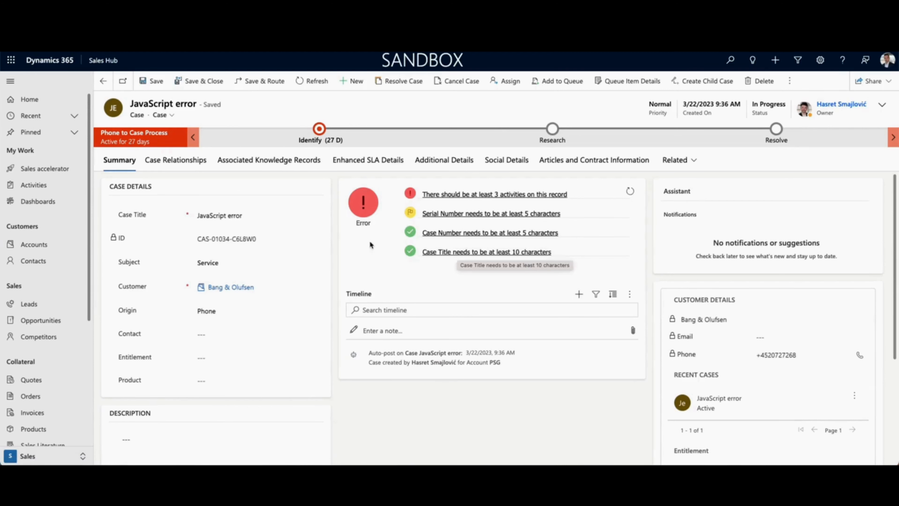
{"action": "left_click", "coordinate": [206, 80]}
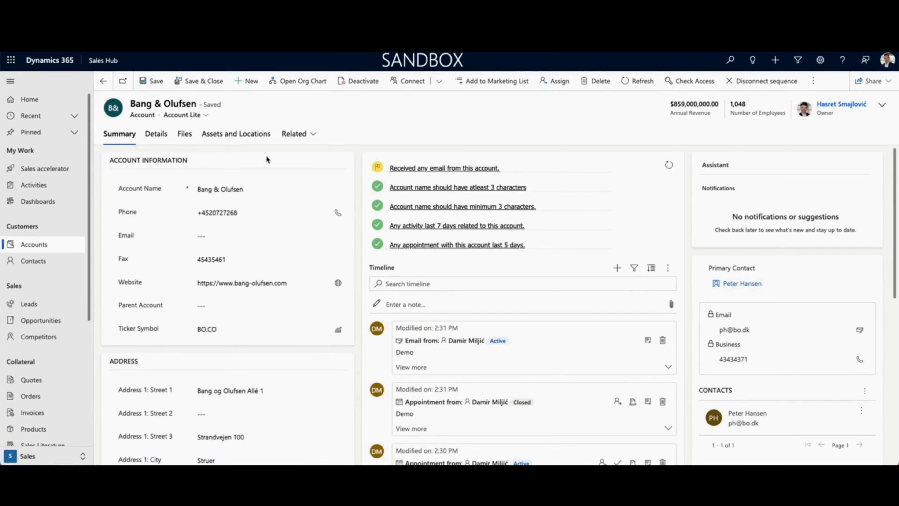
Open the accounts list and examine the last-activity data quality status of each account.
{"action": "left_click", "coordinate": [36, 245]}
{"action": "scroll", "coordinate": [717, 244], "scroll_direction": "down", "scroll_amount": 1}
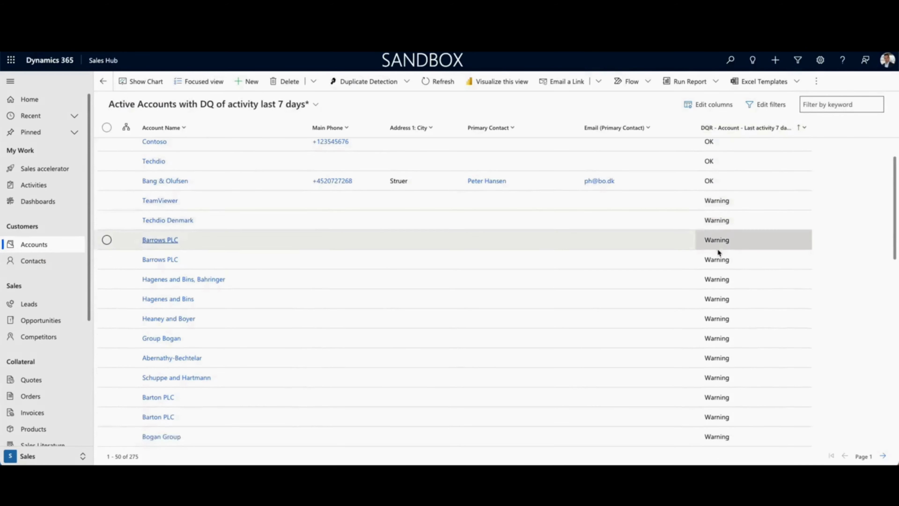
{"action": "scroll", "coordinate": [719, 252], "scroll_direction": "down", "scroll_amount": 4}
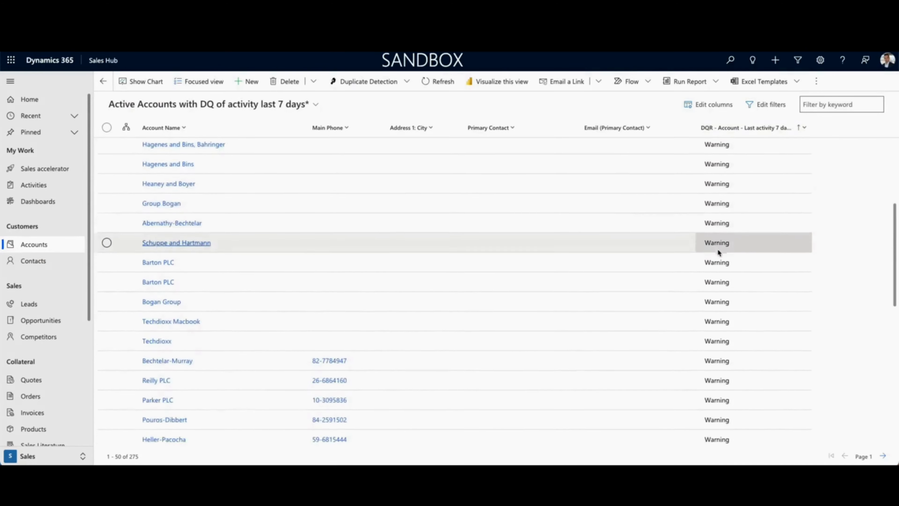
{"action": "scroll", "coordinate": [718, 251], "scroll_direction": "down", "scroll_amount": 3}
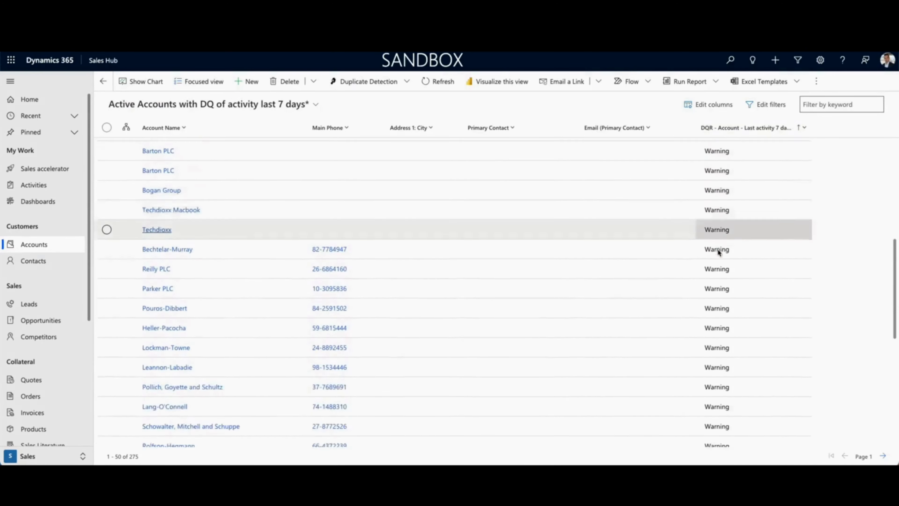